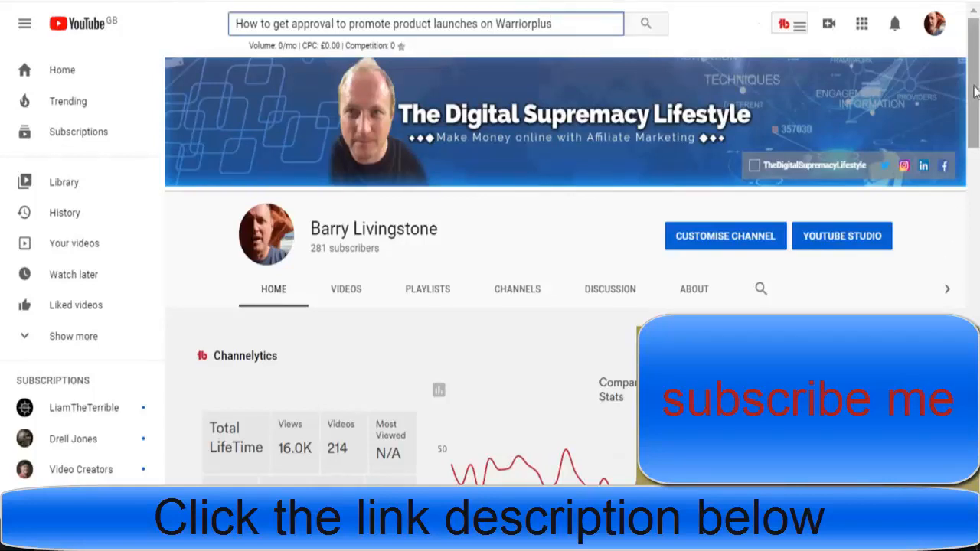
pyautogui.moveTo(973, 91); pyautogui.dragTo(959, 245)
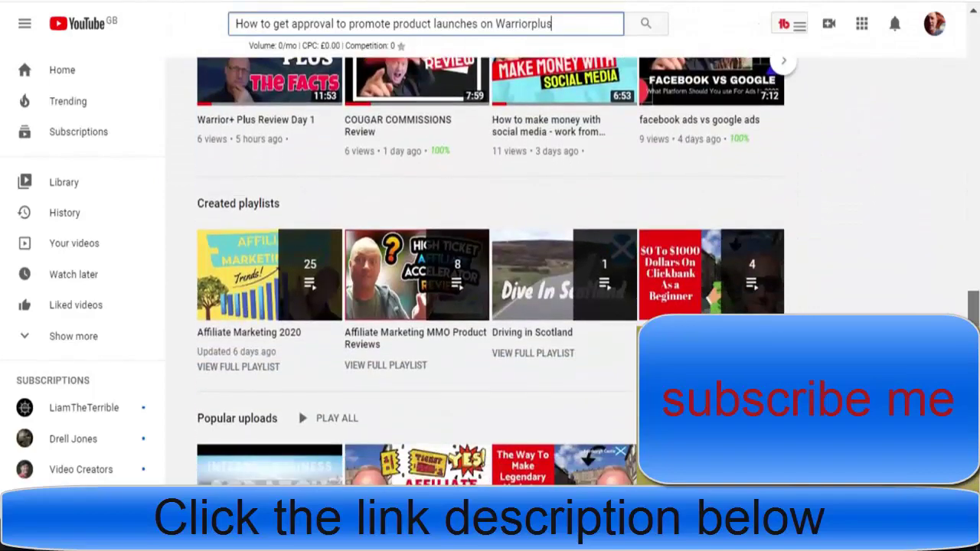
pyautogui.moveTo(959, 245)
pyautogui.mouseDown()
pyautogui.moveTo(958, 383)
pyautogui.moveTo(941, 309)
pyautogui.mouseUp()
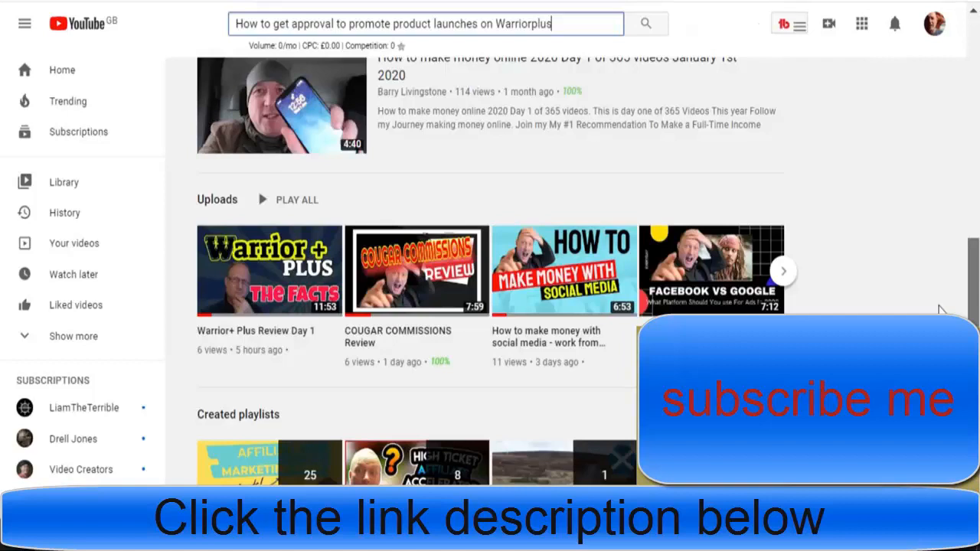
pyautogui.moveTo(941, 310); pyautogui.dragTo(963, 81)
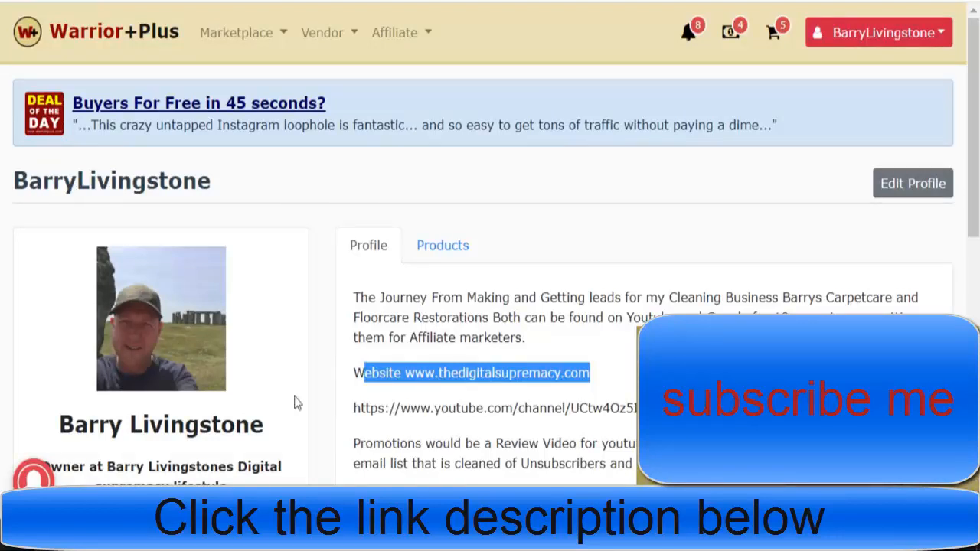
pyautogui.moveTo(975, 216)
pyautogui.mouseDown()
pyautogui.moveTo(963, 302)
pyautogui.moveTo(963, 218)
pyautogui.mouseUp()
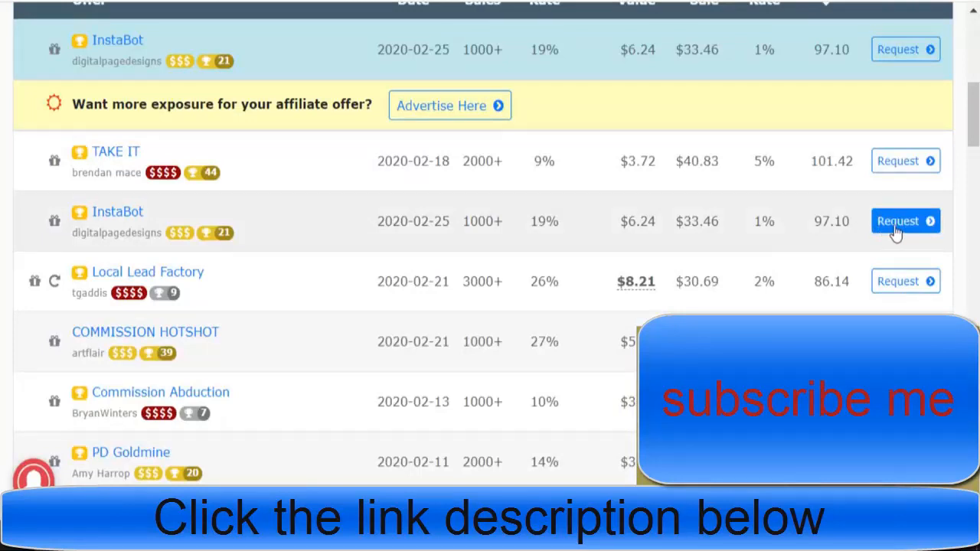
# - Request approval to promote the InstaBot offer from its row in the offers list
pyautogui.click(894, 230)
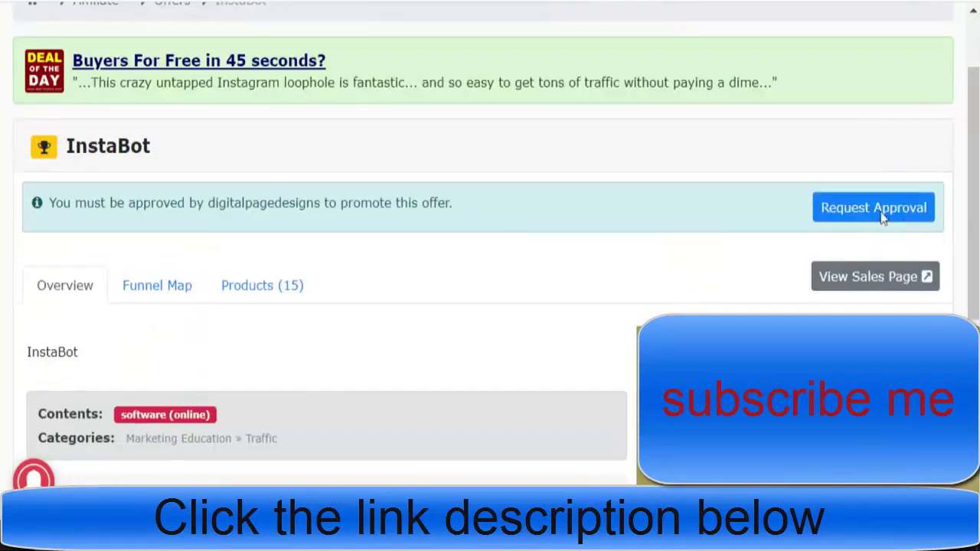
pyautogui.click(880, 216)
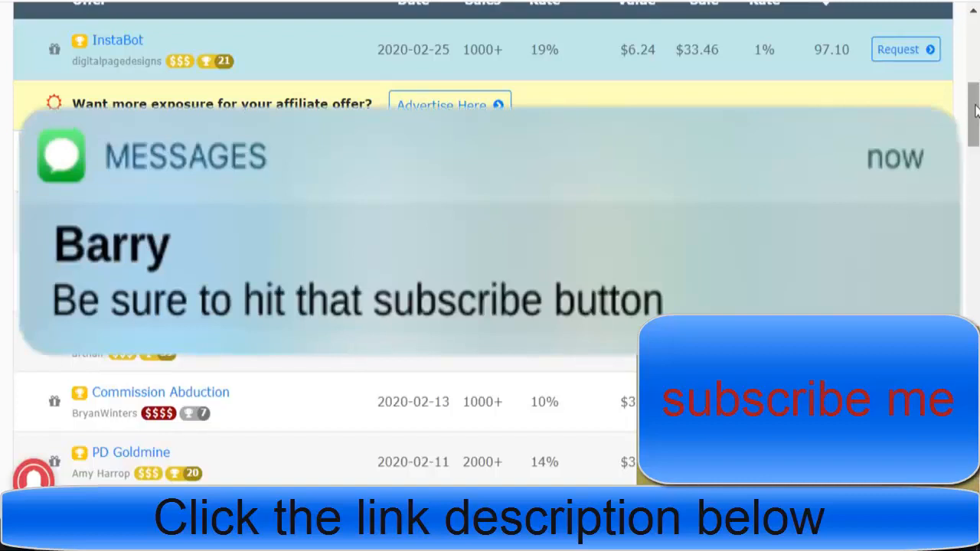
pyautogui.moveTo(975, 111); pyautogui.dragTo(970, 227)
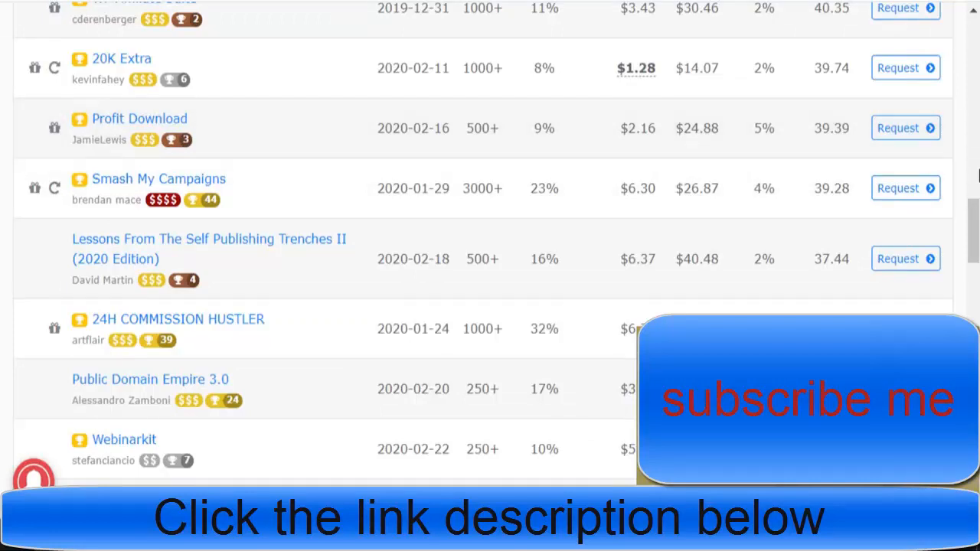
pyautogui.moveTo(974, 226); pyautogui.dragTo(970, 99)
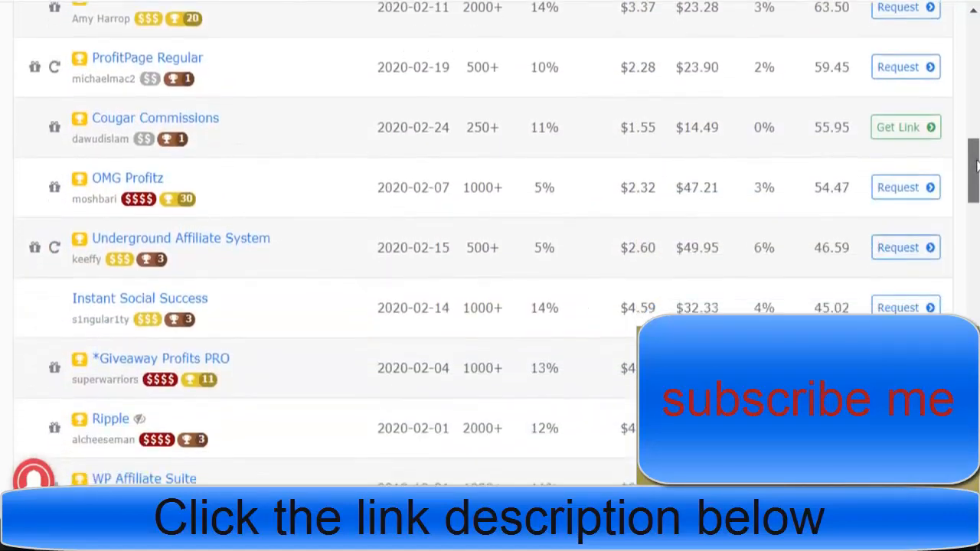
pyautogui.moveTo(970, 100); pyautogui.dragTo(975, 165)
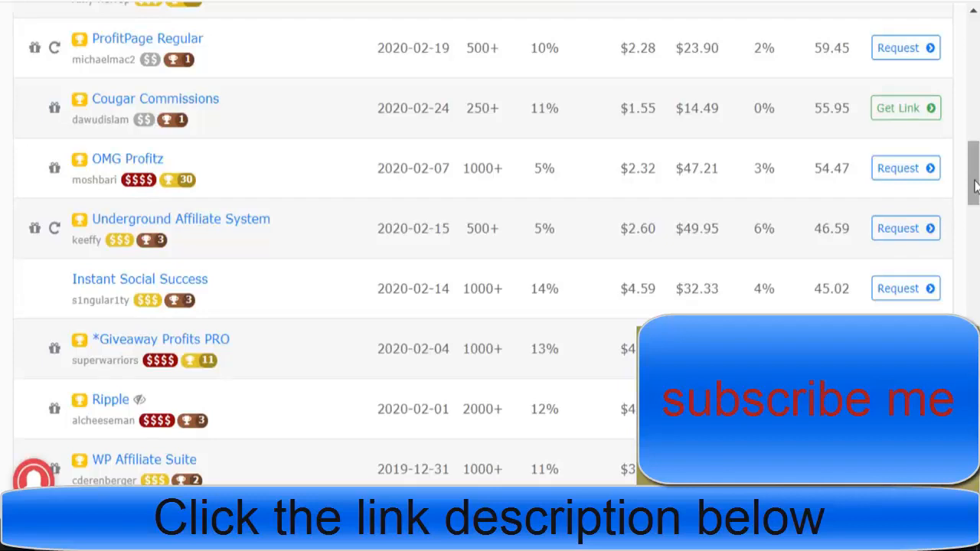
pyautogui.moveTo(973, 186)
pyautogui.mouseDown()
pyautogui.moveTo(973, 205)
pyautogui.moveTo(970, 120)
pyautogui.mouseUp()
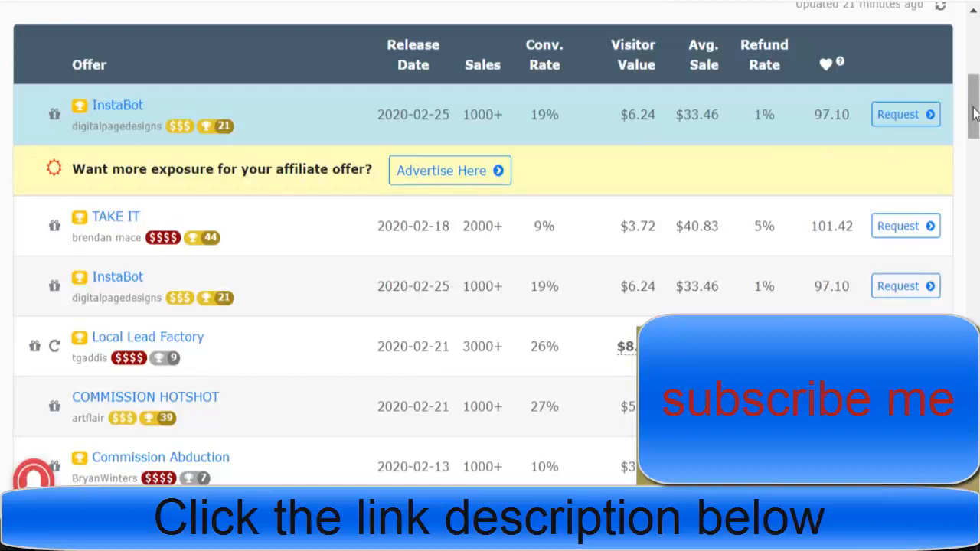
pyautogui.moveTo(973, 107)
pyautogui.mouseDown()
pyautogui.moveTo(974, 313)
pyautogui.moveTo(975, 99)
pyautogui.moveTo(975, 313)
pyautogui.moveTo(975, 304)
pyautogui.mouseUp()
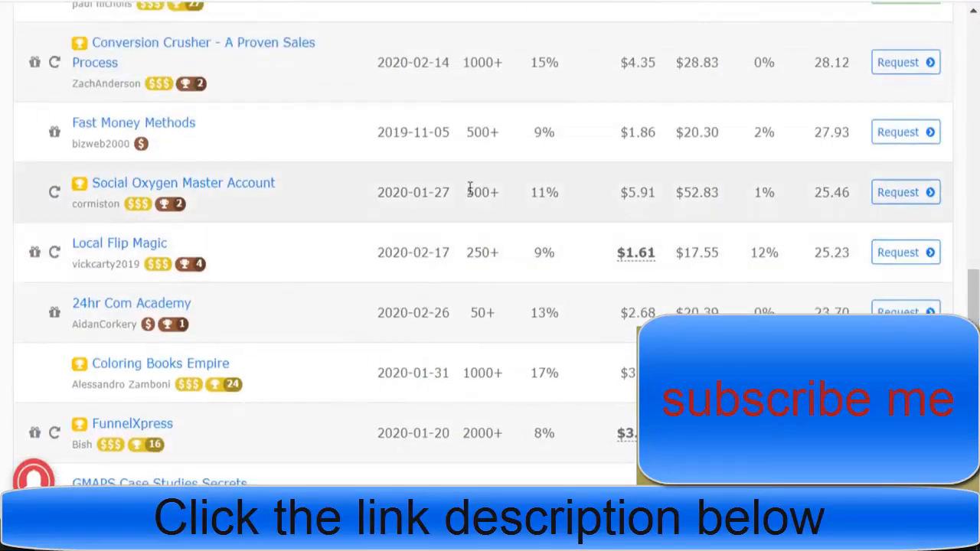